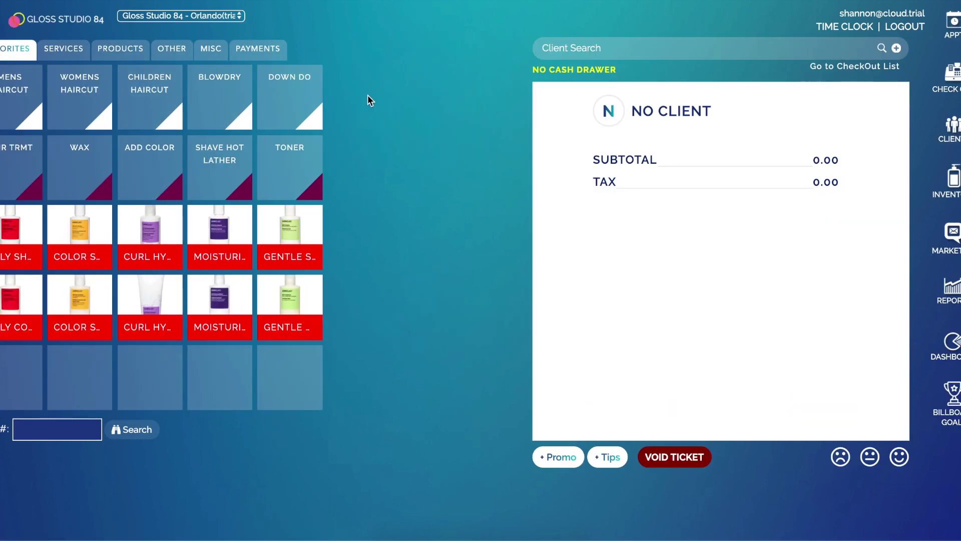
Switch the checkout screen to the Other tab to show the gift certificate form.
{"action": "left_click", "coordinate": [174, 57]}
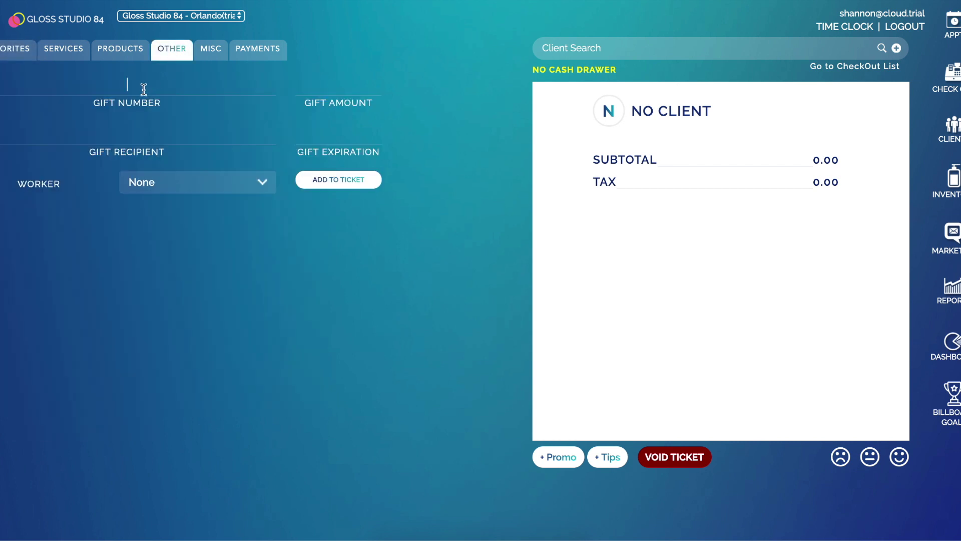
Enter gift number 987654321, gift amount 100 and the recipient's name.
{"action": "type", "text": "987654321"}
{"action": "left_click_drag", "start_coordinate": [167, 89], "coordinate": [53, 82]}
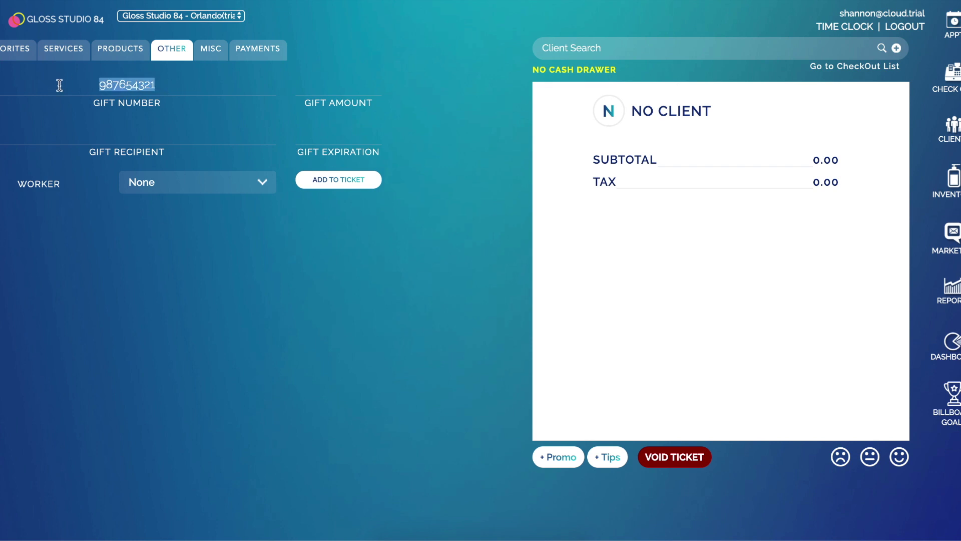
{"action": "left_click", "coordinate": [314, 86]}
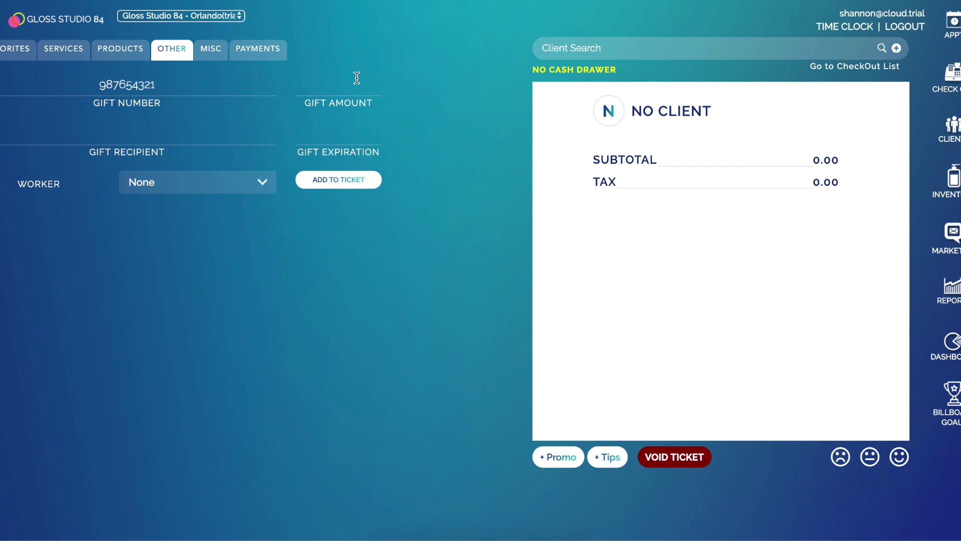
Set the gift card expiration to 03/27/2021 and credit the sale to a worker.
{"action": "key", "text": "Tab"}
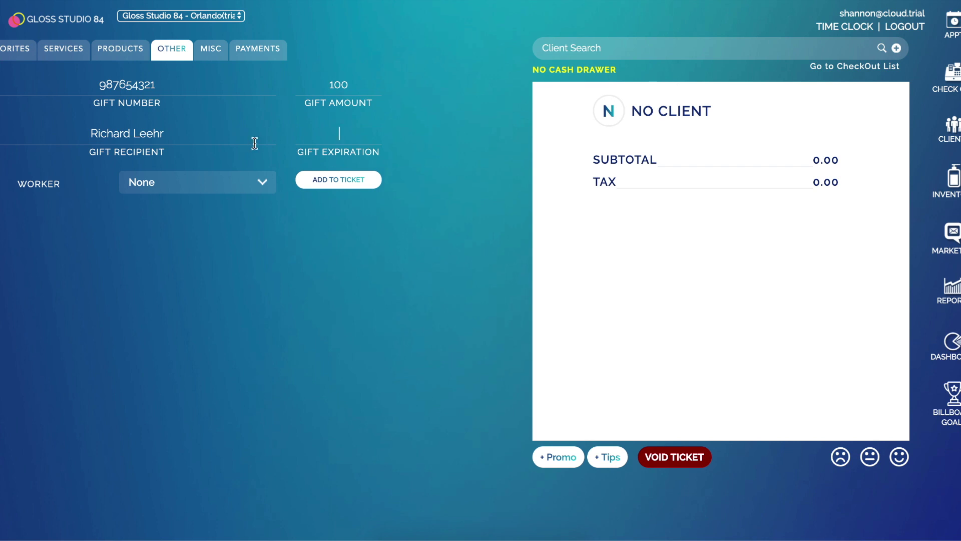
{"action": "left_click", "coordinate": [332, 135]}
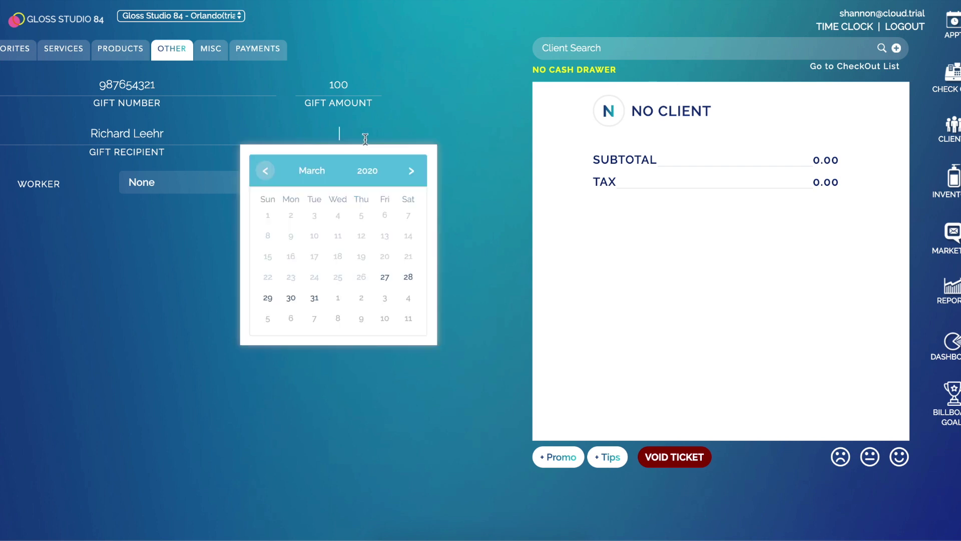
{"action": "left_click", "coordinate": [370, 171]}
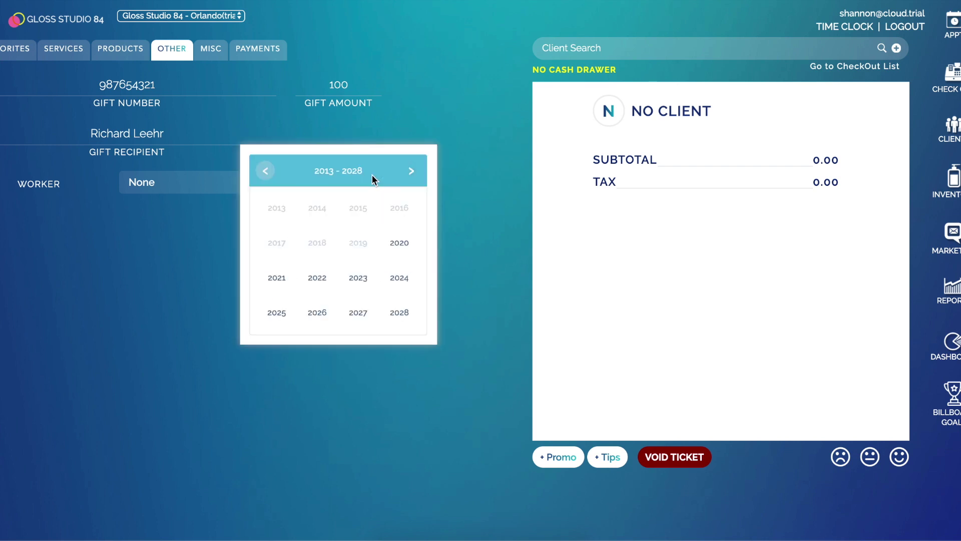
{"action": "left_click", "coordinate": [277, 278]}
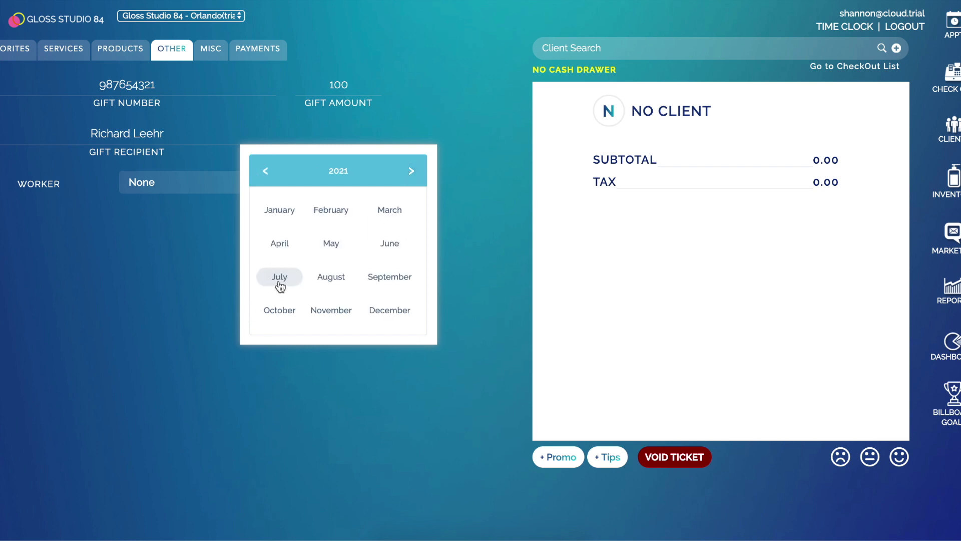
{"action": "left_click", "coordinate": [389, 209]}
{"action": "left_click", "coordinate": [408, 276]}
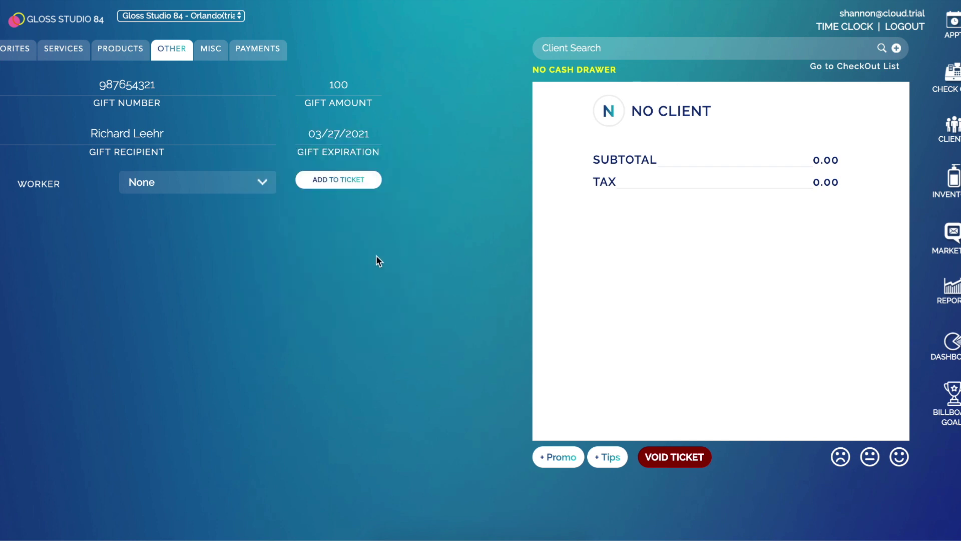
{"action": "left_click", "coordinate": [217, 182]}
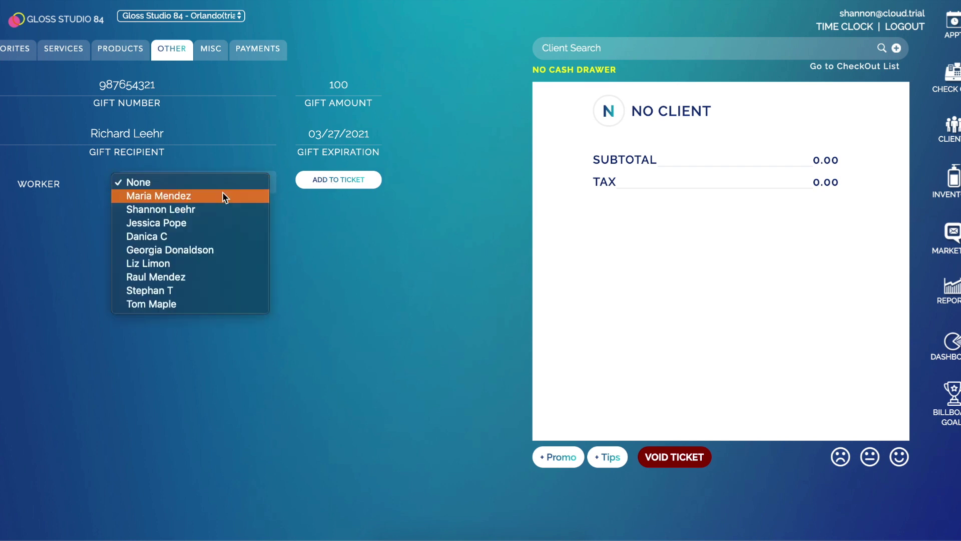
{"action": "left_click", "coordinate": [222, 195]}
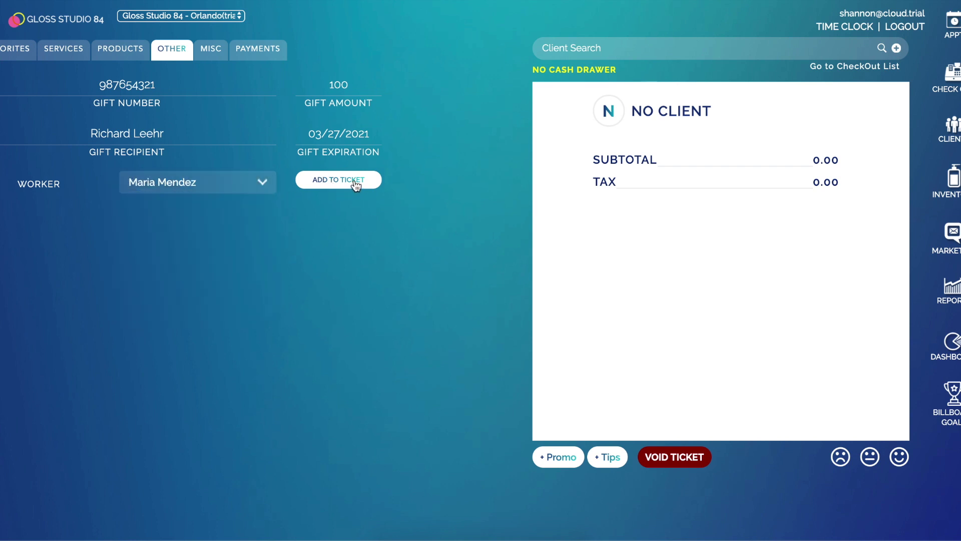
Add the 100.00 gift card 987654321 to ticket 006539 and pay it fully with cash.
{"action": "left_click", "coordinate": [353, 181]}
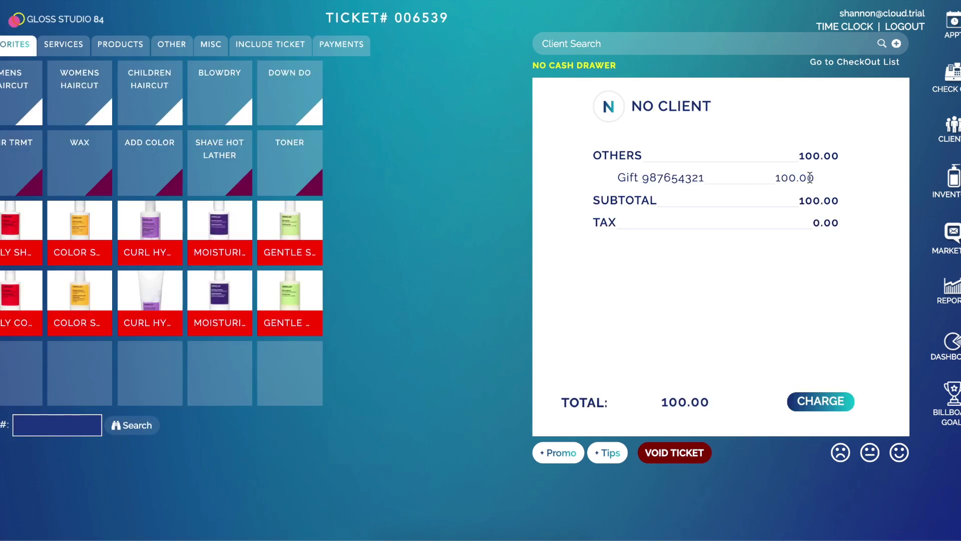
{"action": "left_click", "coordinate": [363, 50]}
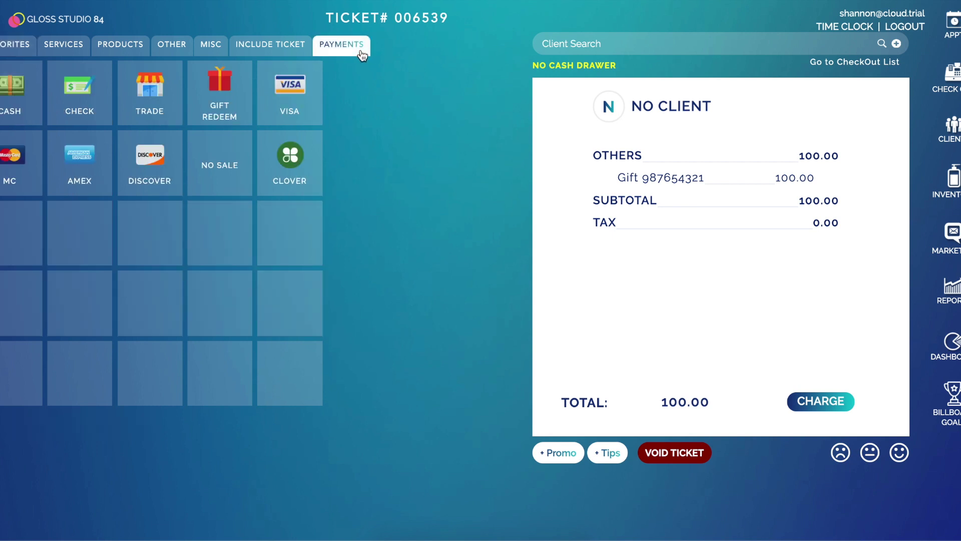
{"action": "left_click", "coordinate": [27, 101]}
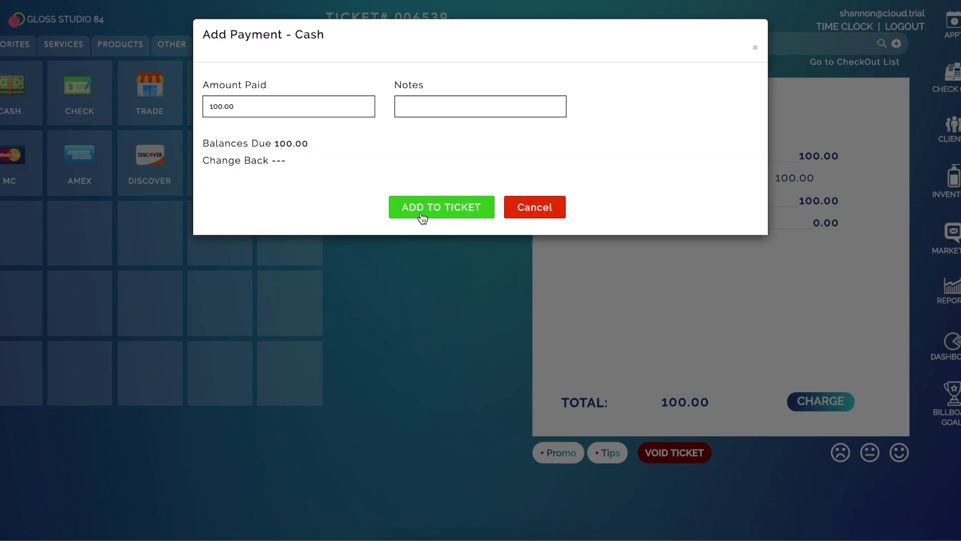
{"action": "left_click", "coordinate": [423, 208]}
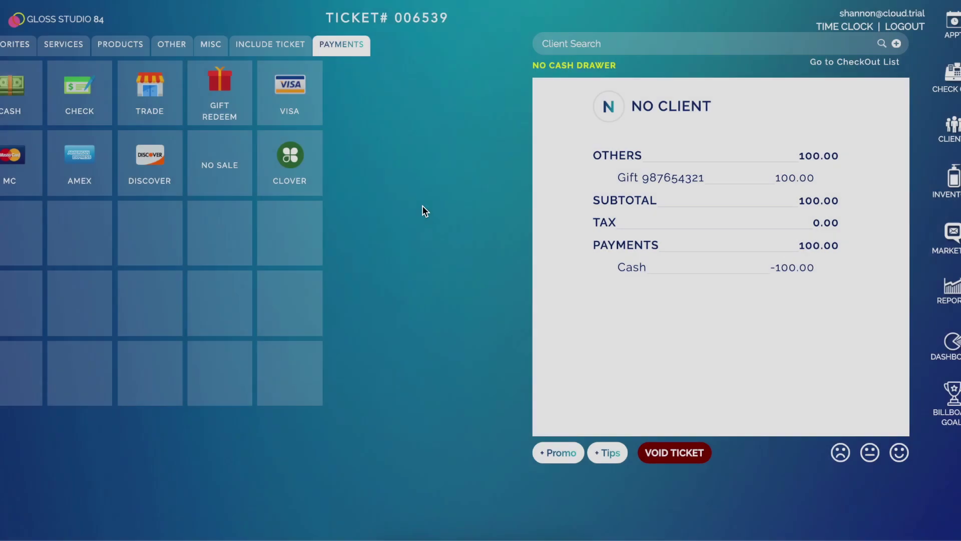
{"action": "scroll", "coordinate": [495, 289], "scroll_direction": "down", "scroll_amount": 2}
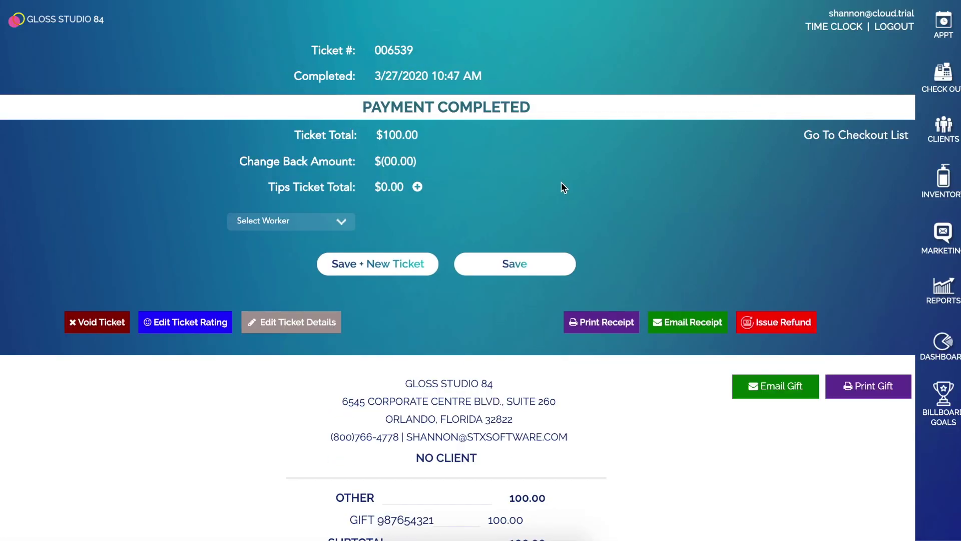
Start ticket 006540 with a 20.00 Blowdry assigned to a worker and an unassigned 30.00 Color Save Shampoo.
{"action": "left_click", "coordinate": [926, 86]}
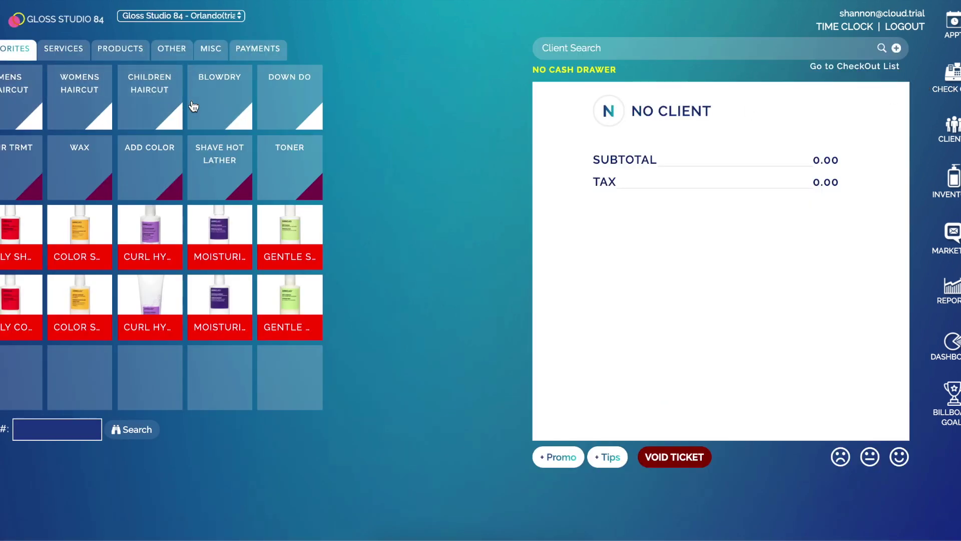
{"action": "left_click", "coordinate": [203, 105]}
{"action": "left_click", "coordinate": [307, 105]}
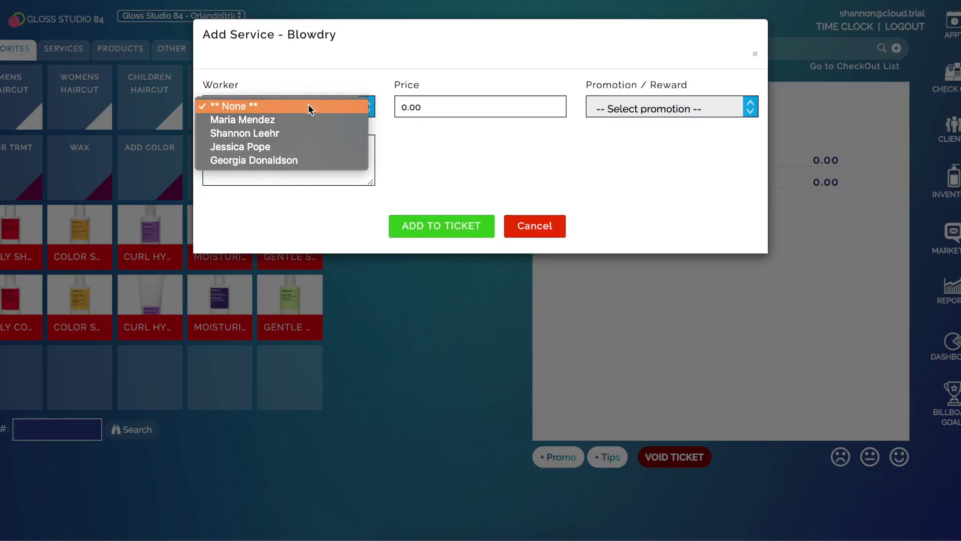
{"action": "left_click", "coordinate": [308, 128]}
{"action": "left_click", "coordinate": [449, 233]}
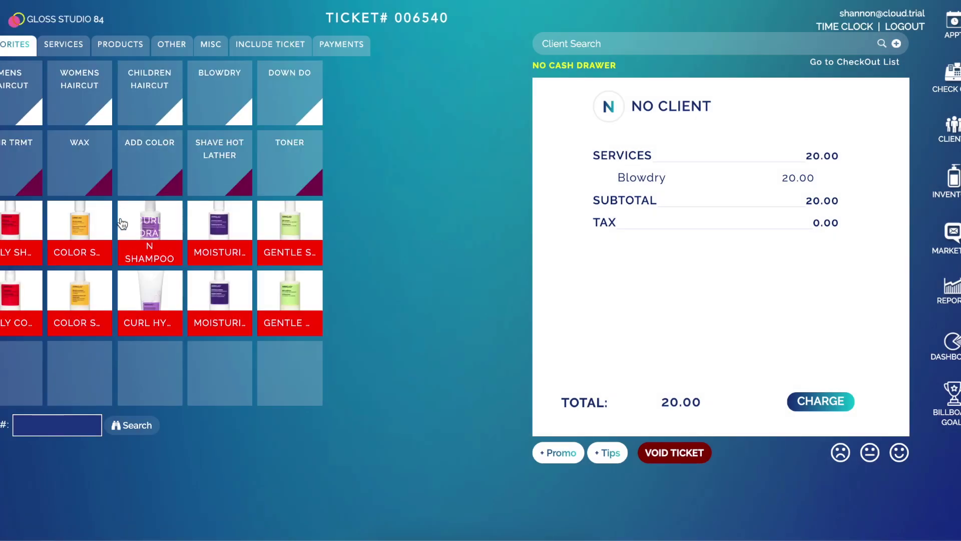
{"action": "left_click", "coordinate": [81, 233]}
{"action": "left_click", "coordinate": [316, 112]}
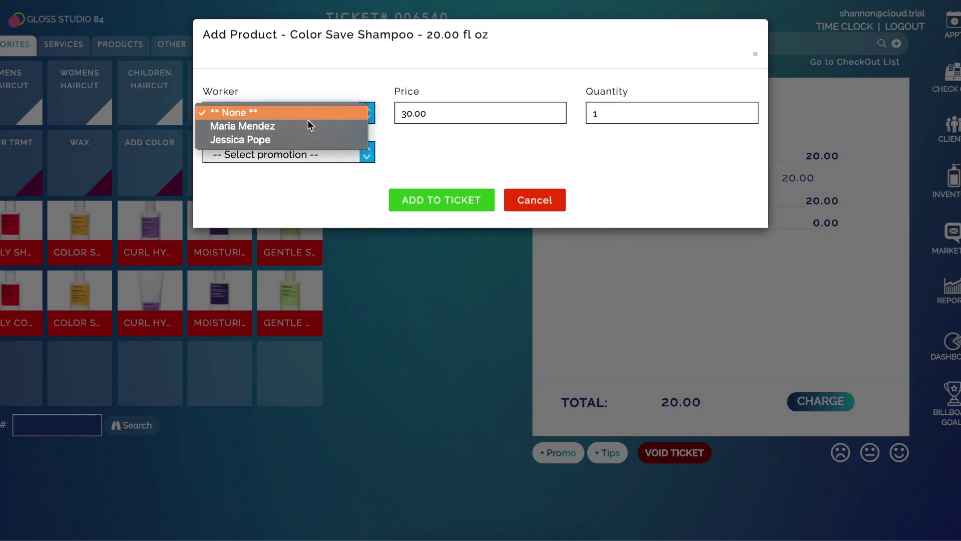
{"action": "left_click", "coordinate": [408, 175]}
{"action": "left_click", "coordinate": [429, 200]}
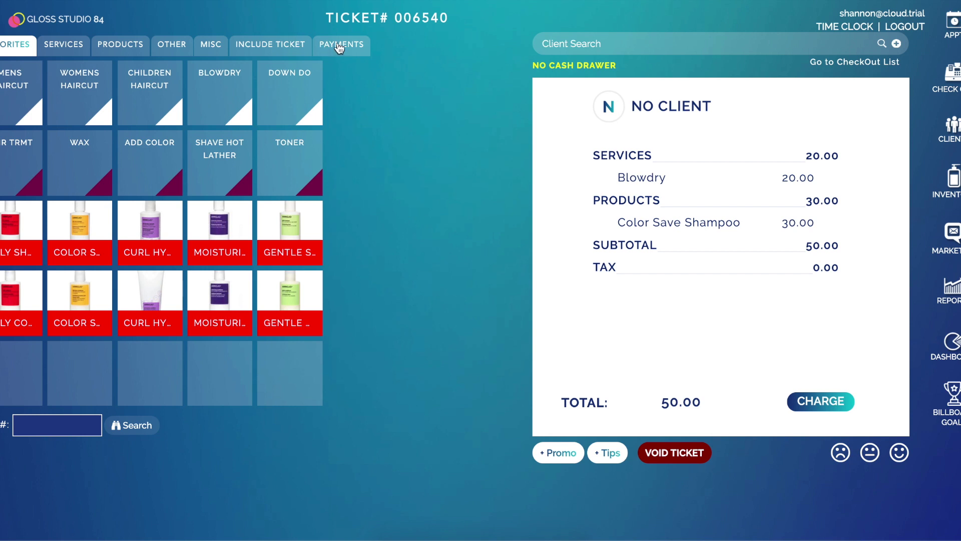
Redeem gift card 987654321 for the full 50.00 on ticket 006540 and review the completed receipt.
{"action": "left_click", "coordinate": [339, 46]}
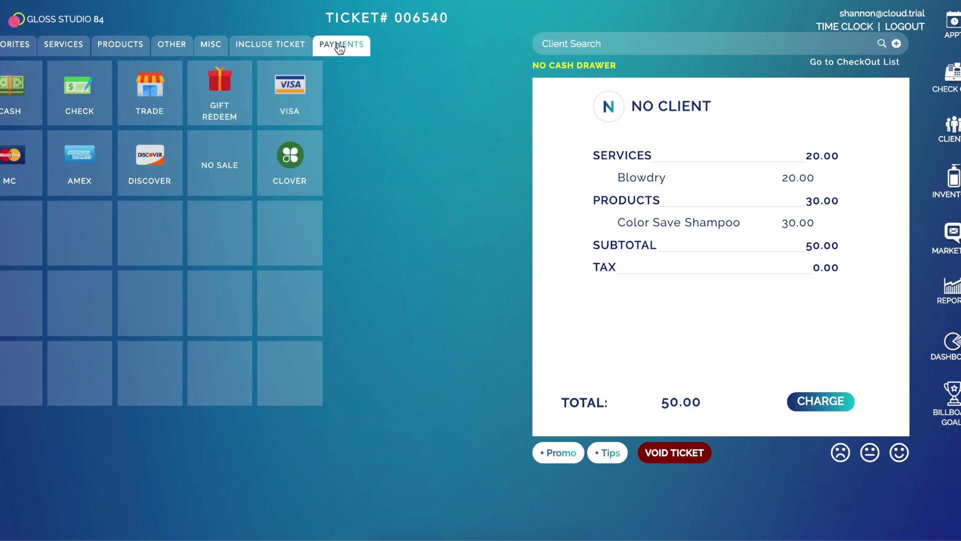
{"action": "left_click", "coordinate": [226, 117]}
{"action": "left_click", "coordinate": [432, 108]}
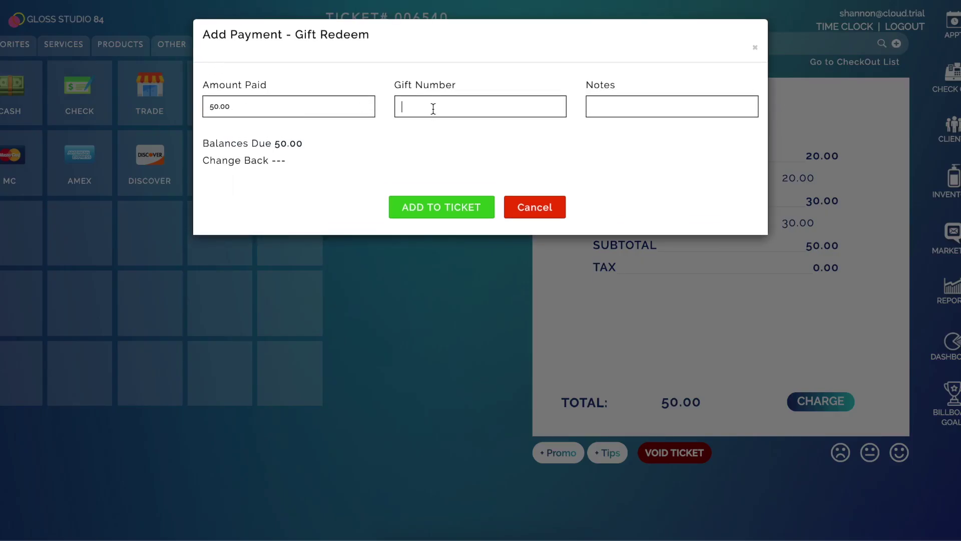
{"action": "type", "text": "987654321"}
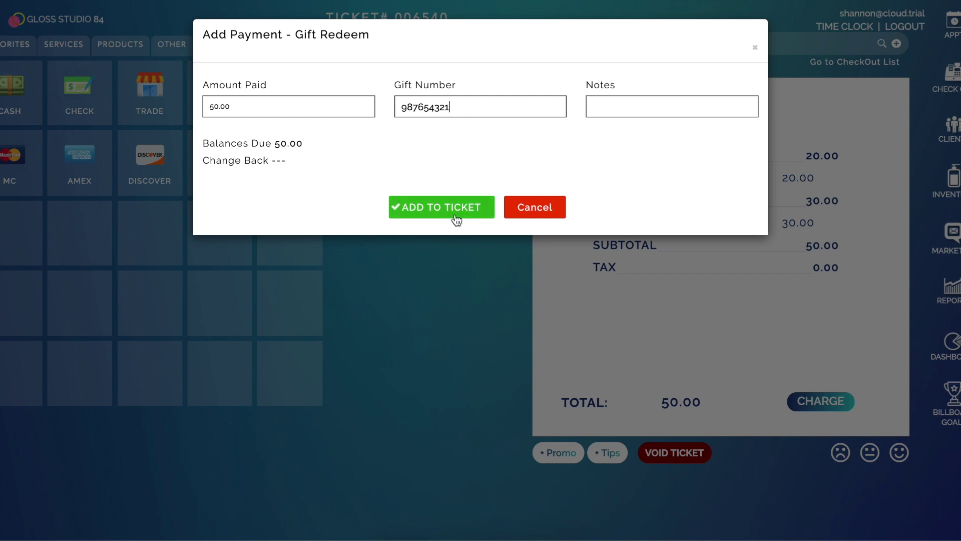
{"action": "left_click", "coordinate": [455, 217]}
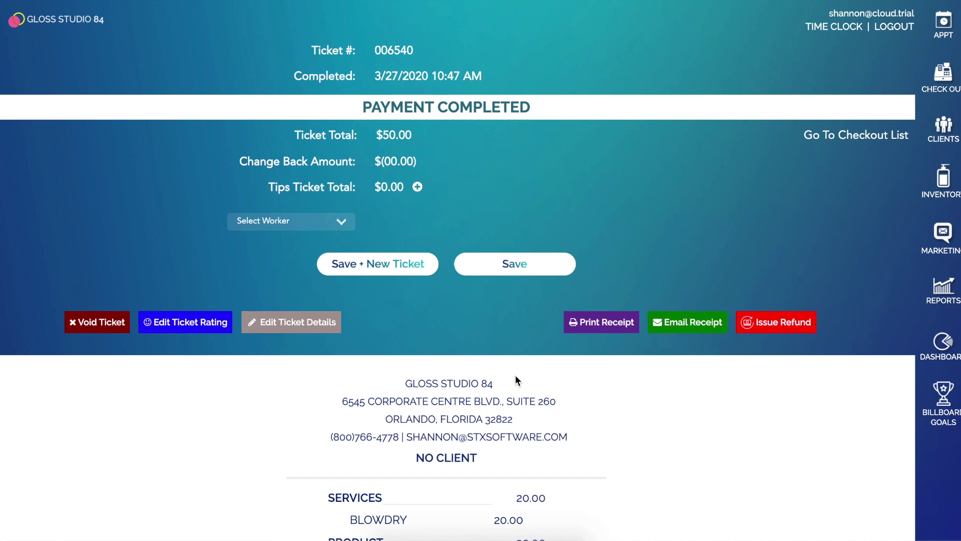
{"action": "scroll", "coordinate": [518, 380], "scroll_direction": "down", "scroll_amount": 4}
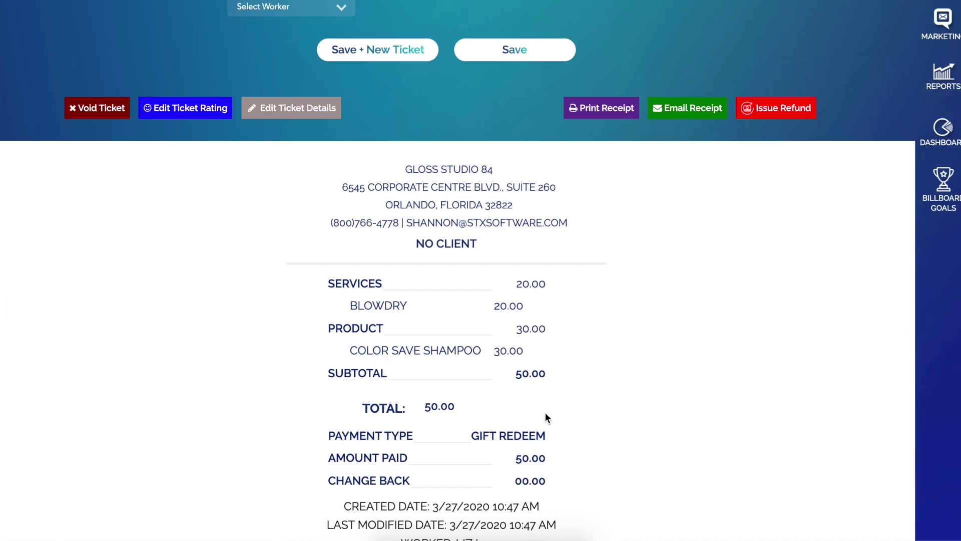
{"action": "scroll", "coordinate": [523, 363], "scroll_direction": "up", "scroll_amount": 4}
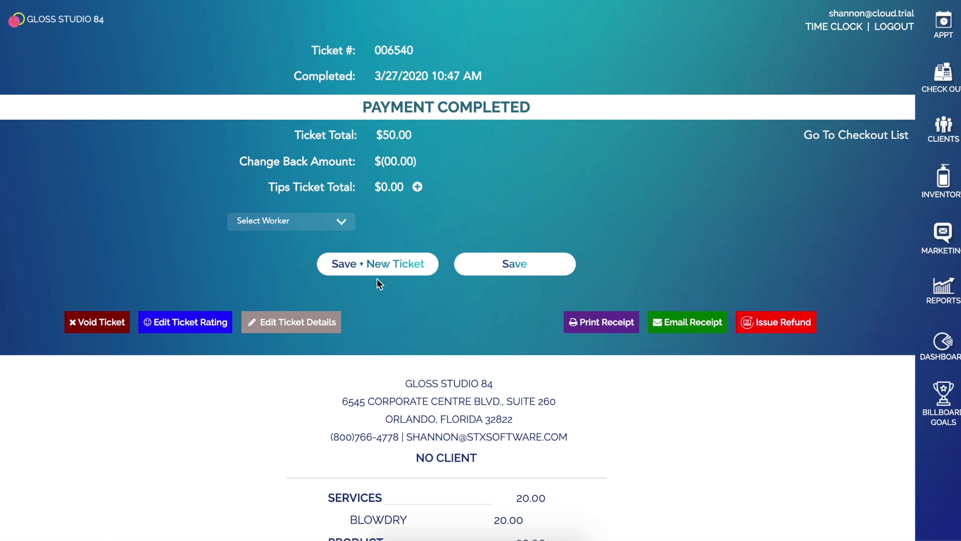
Save the paid ticket, then add a 15.00 reload of existing gift card 987654321 to new ticket 006542.
{"action": "left_click", "coordinate": [377, 263]}
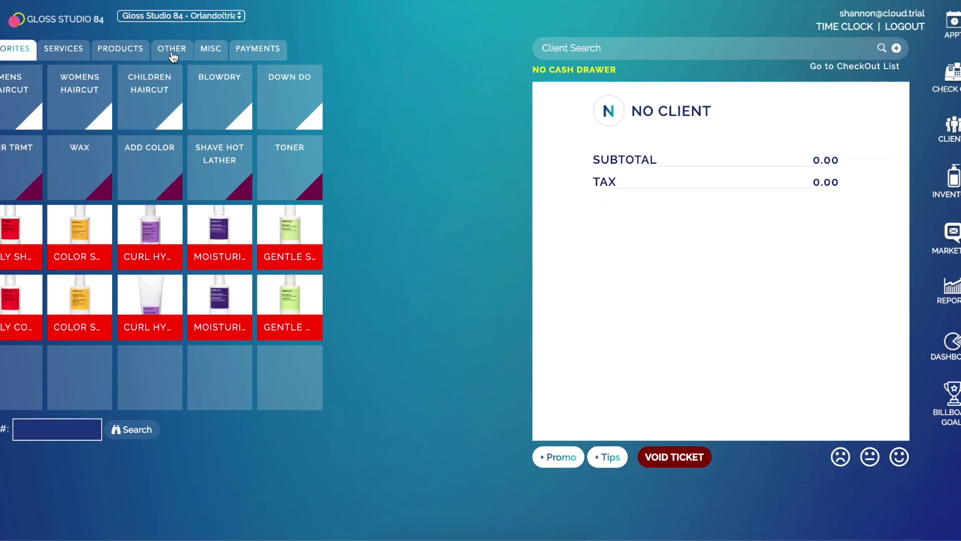
{"action": "left_click", "coordinate": [173, 57]}
{"action": "left_click", "coordinate": [160, 76]}
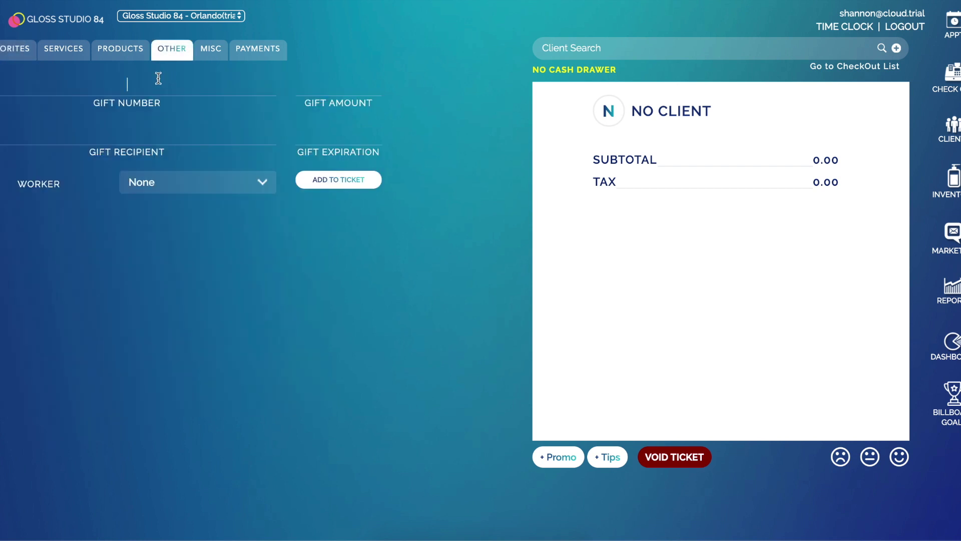
{"action": "type", "text": "987654321"}
{"action": "left_click", "coordinate": [357, 88]}
{"action": "type", "text": "15"}
{"action": "left_click", "coordinate": [354, 180]}
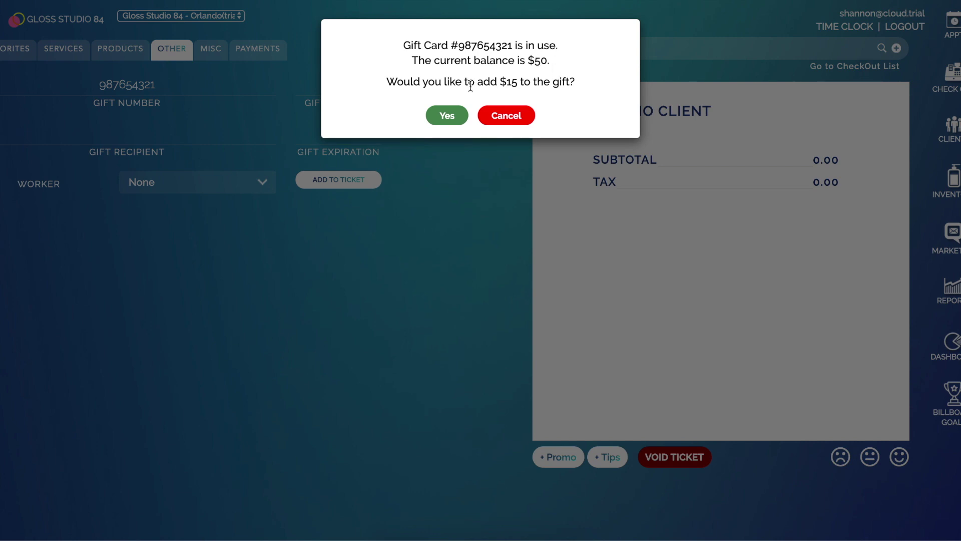
{"action": "left_click", "coordinate": [440, 120]}
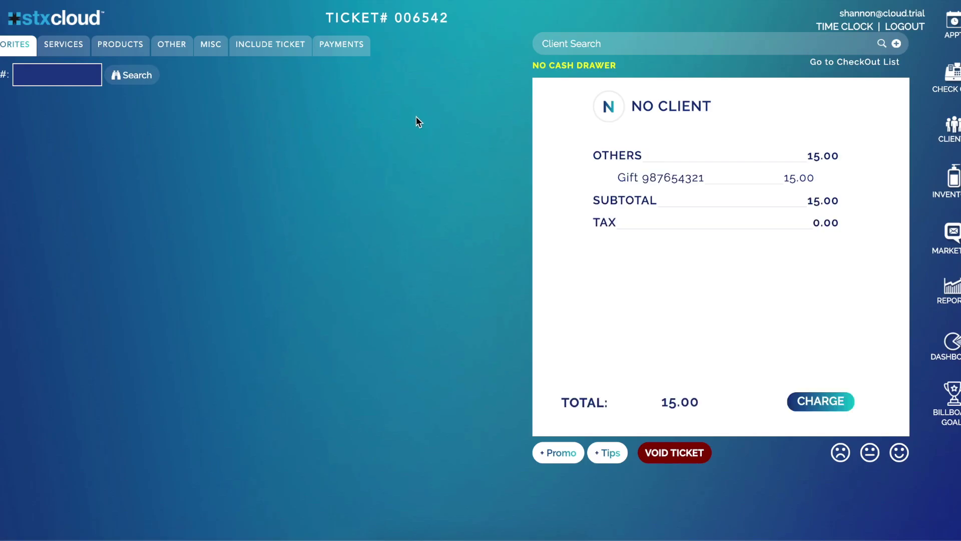
Pay ticket 006542's 15.00 gift card reload in cash, leaving 00.00 change.
{"action": "left_click", "coordinate": [346, 46]}
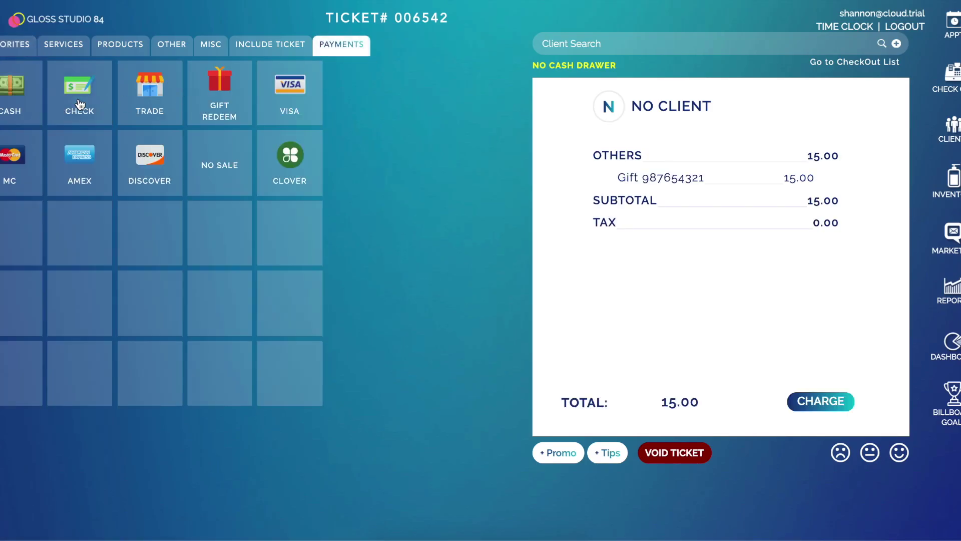
{"action": "left_click", "coordinate": [18, 93]}
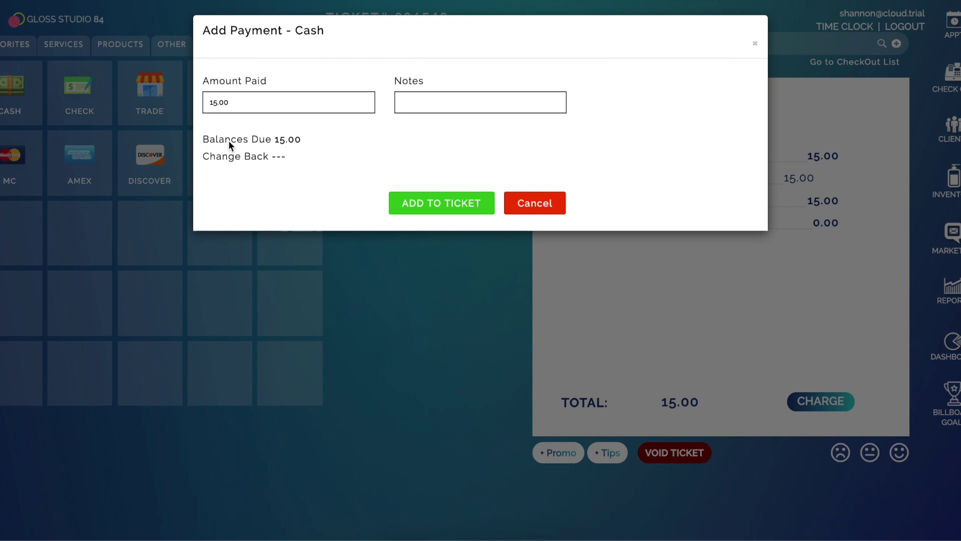
{"action": "left_click", "coordinate": [463, 209]}
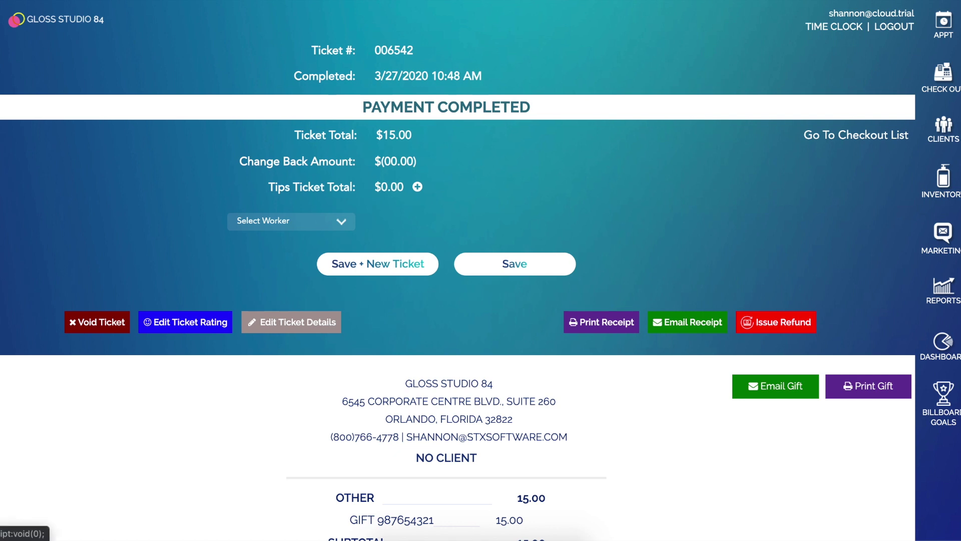
Search Gift Balances by gift number 987654321, showing $115.00 original and $65.00 current balance.
{"action": "left_click", "coordinate": [15, 19]}
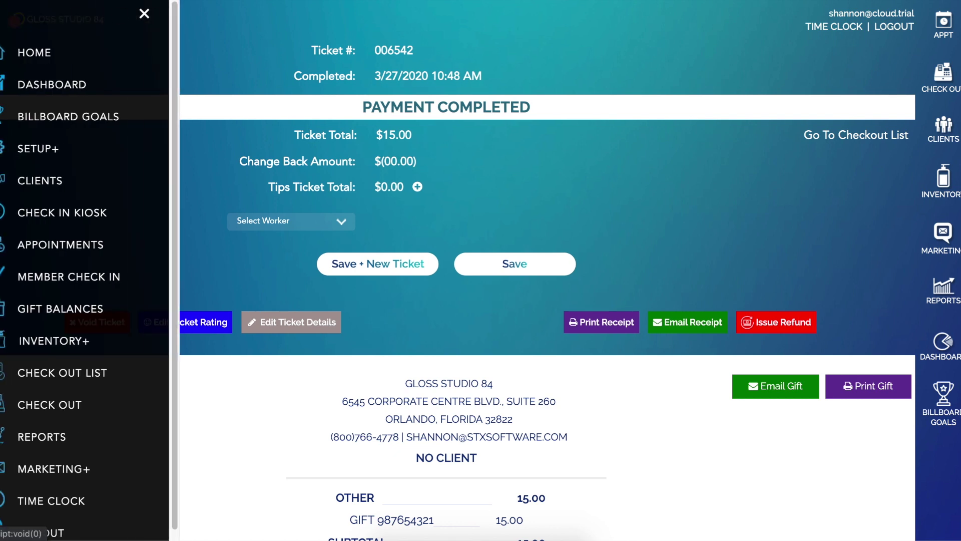
{"action": "left_click", "coordinate": [70, 312]}
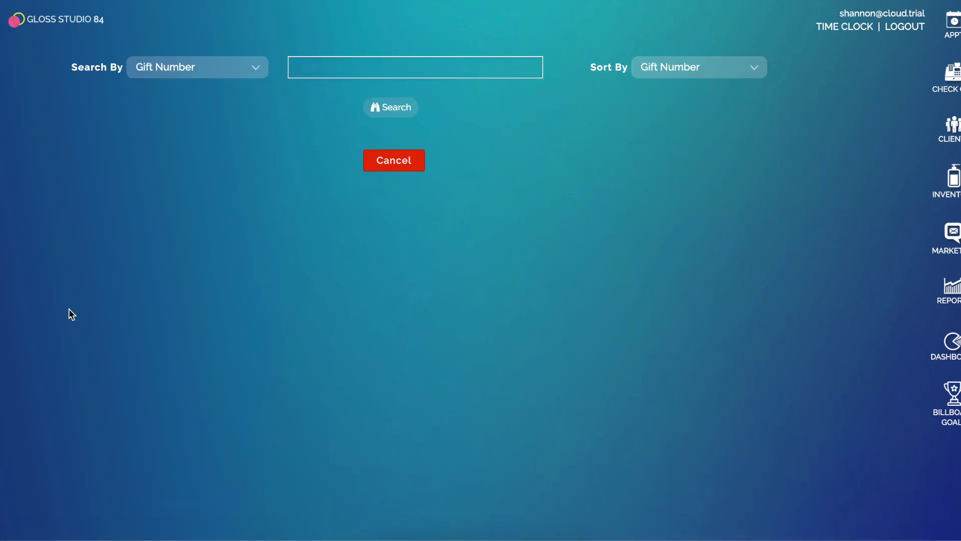
{"action": "left_click", "coordinate": [176, 69]}
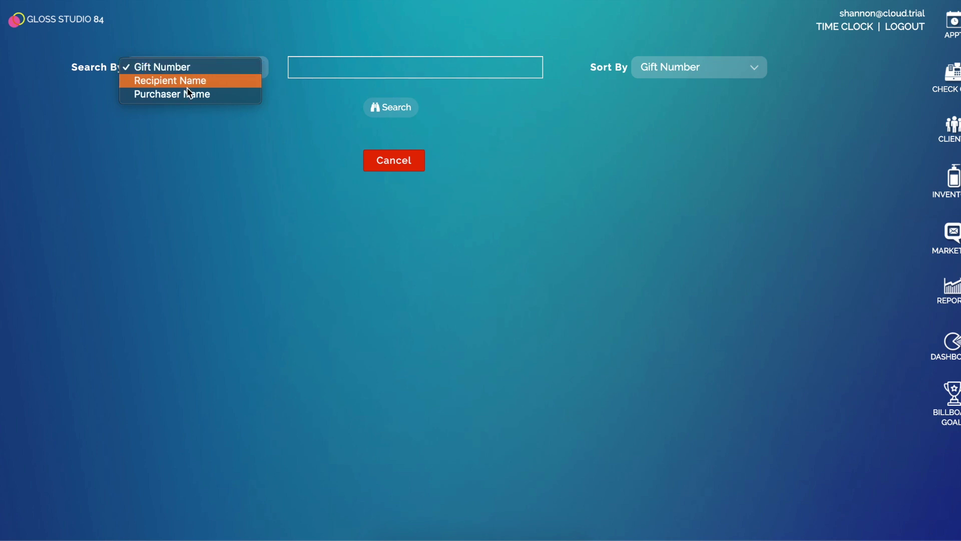
{"action": "left_click", "coordinate": [326, 67]}
{"action": "type", "text": "987654321"}
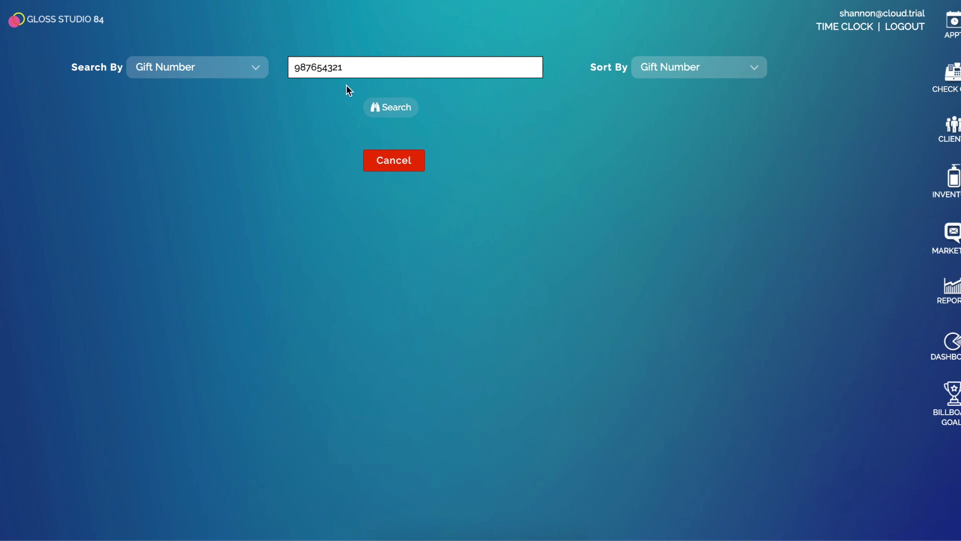
{"action": "left_click", "coordinate": [392, 113]}
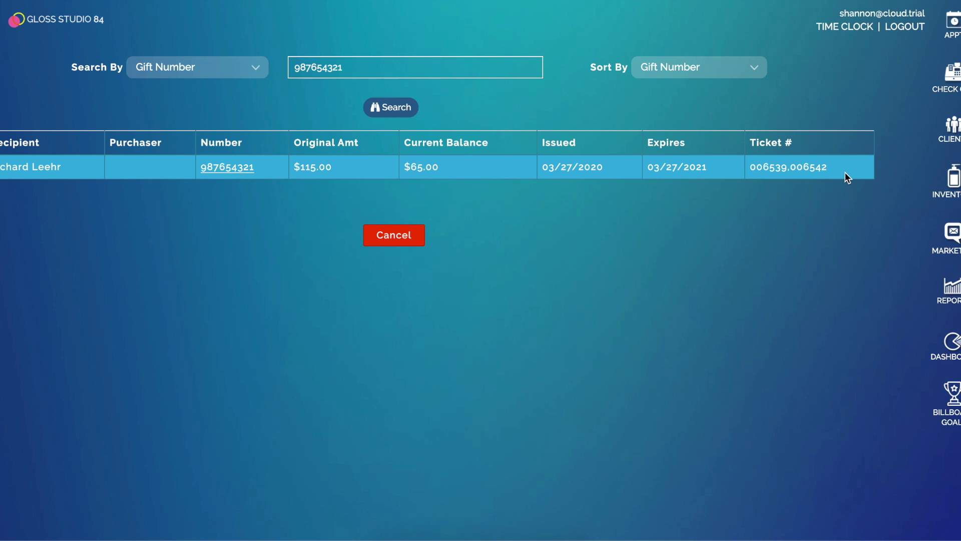
Open gift card 987654321's transaction history: $100 issued, $50 used, $15 reloaded.
{"action": "left_click", "coordinate": [238, 171]}
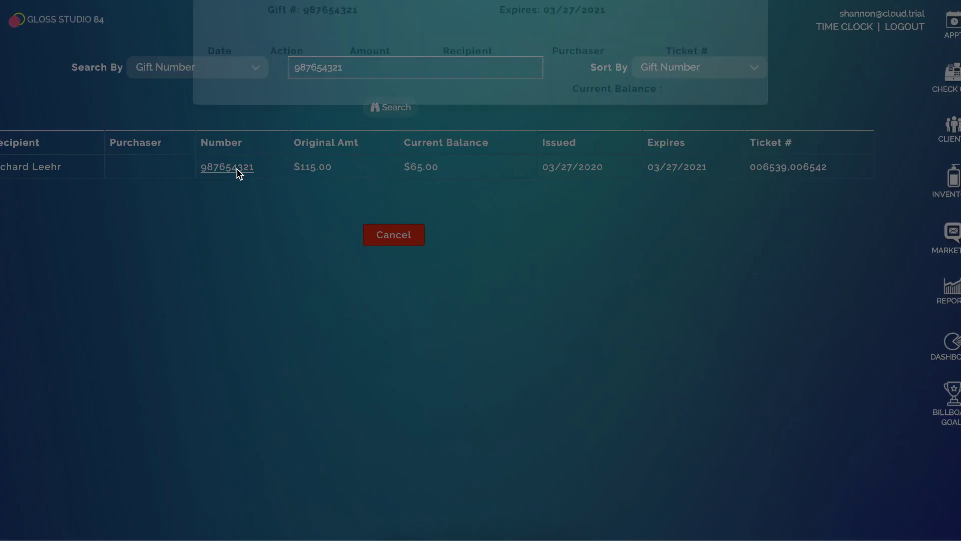